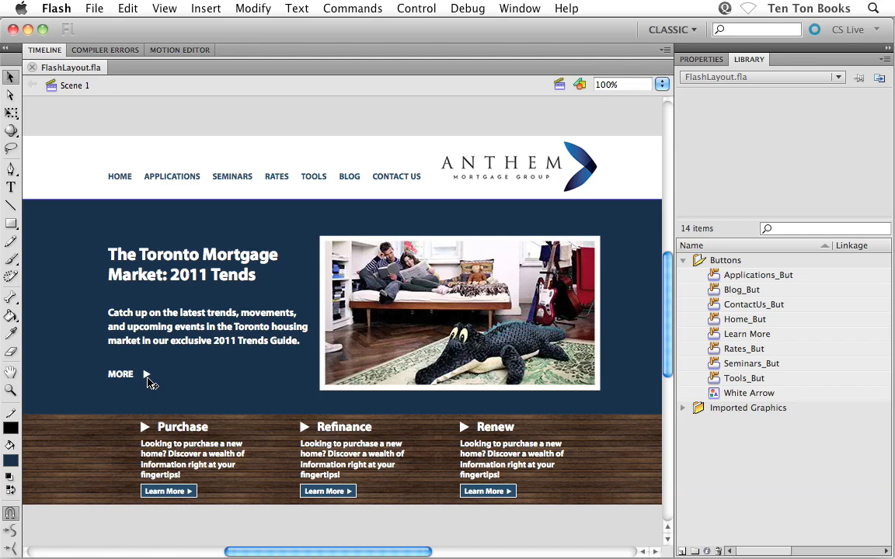
Create a new movie clip symbol named White Arrow Rollover.
left_click(207, 9)
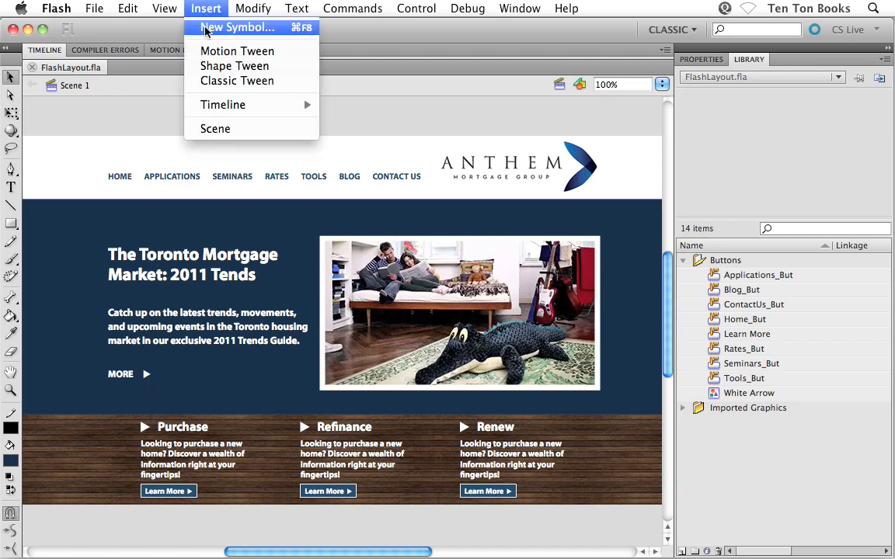
left_click(206, 30)
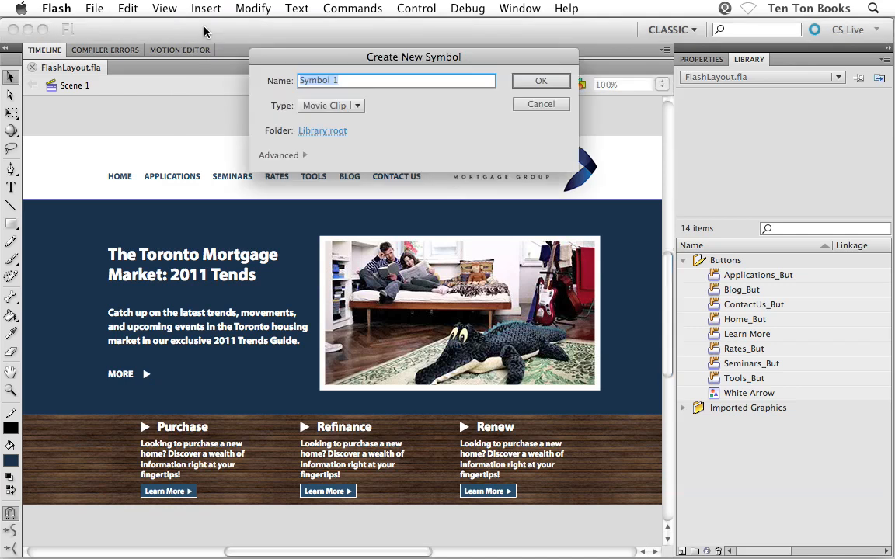
left_click_drag(282, 66, 251, 103)
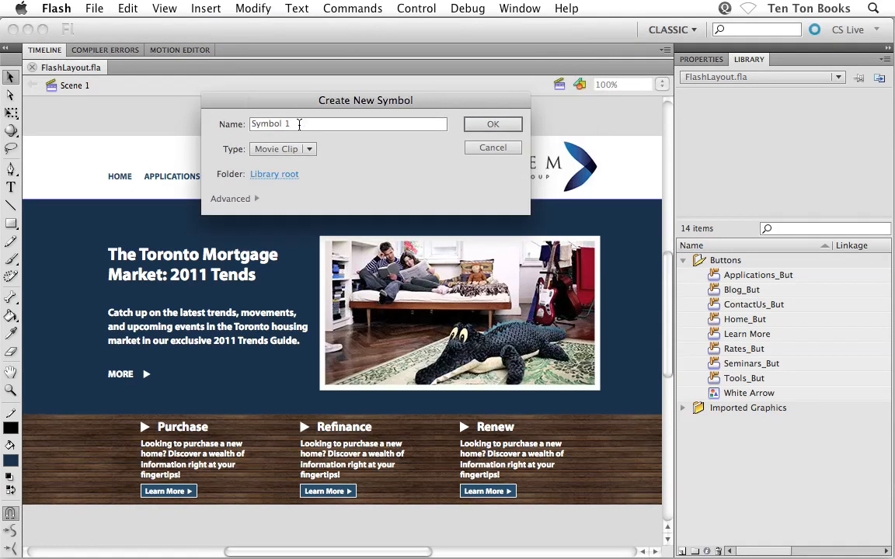
left_click_drag(360, 124, 232, 121)
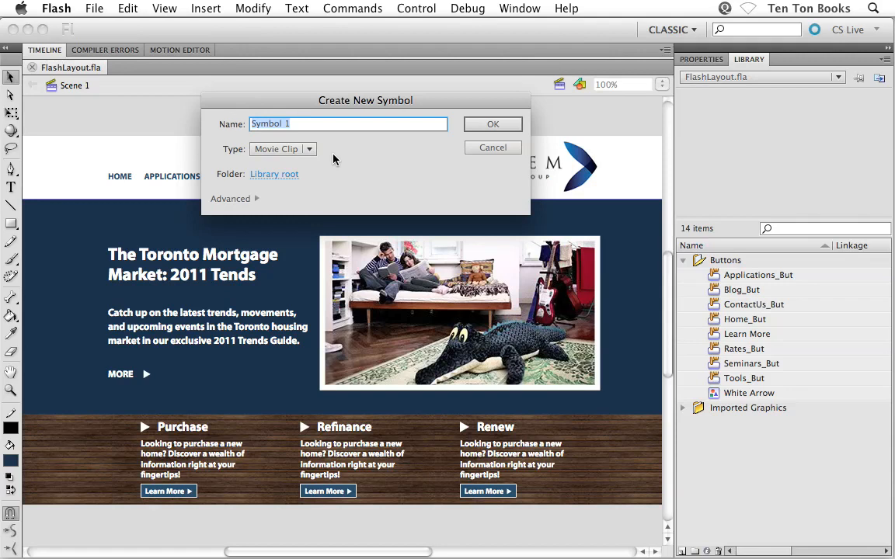
type("White Arrow Roll")
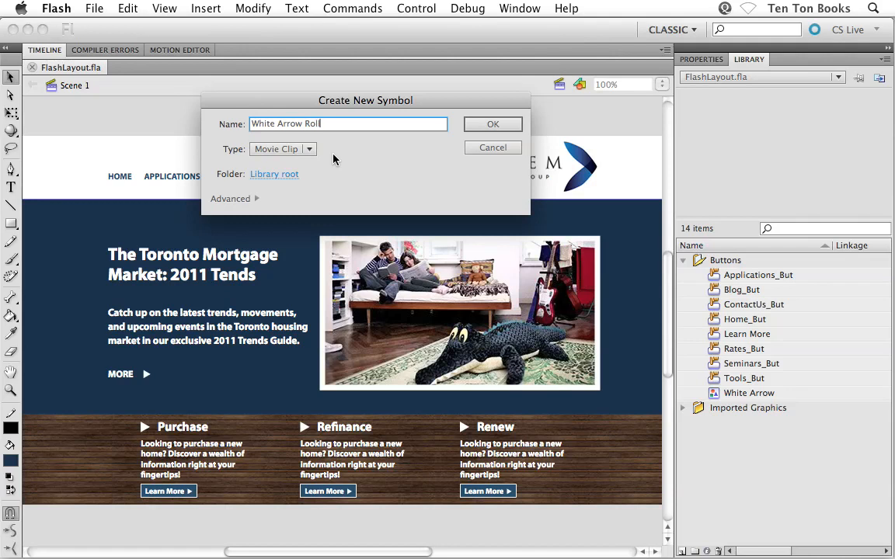
type("over")
left_click(310, 149)
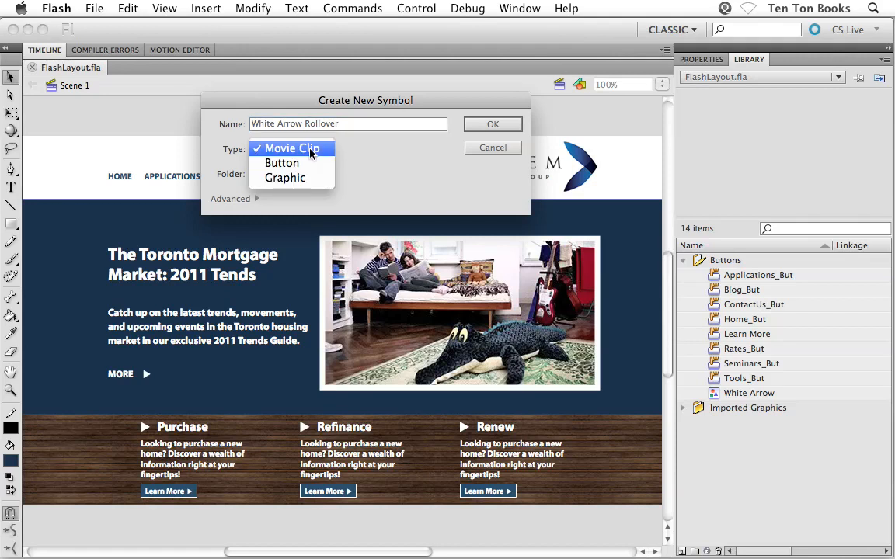
left_click(311, 149)
left_click(492, 124)
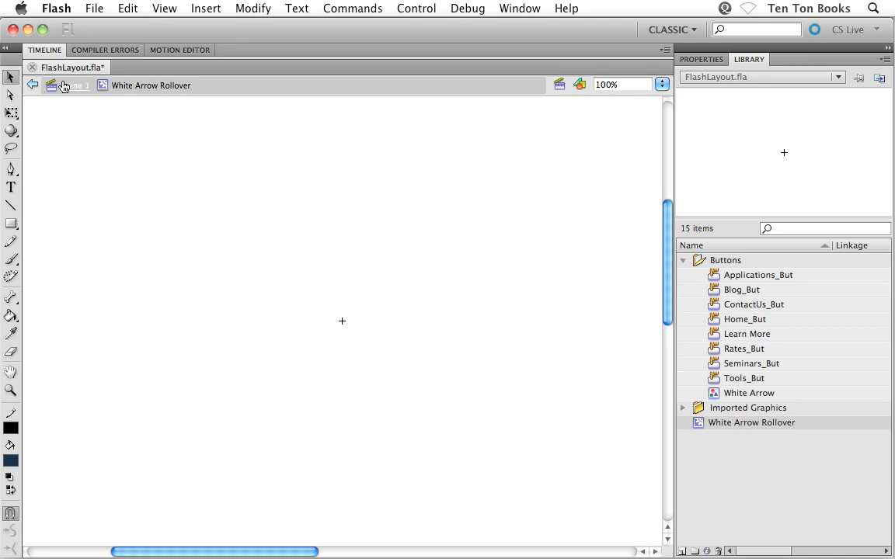
Show the timeline and place an instance of the White Arrow graphic near the symbol's registration point.
left_click(45, 51)
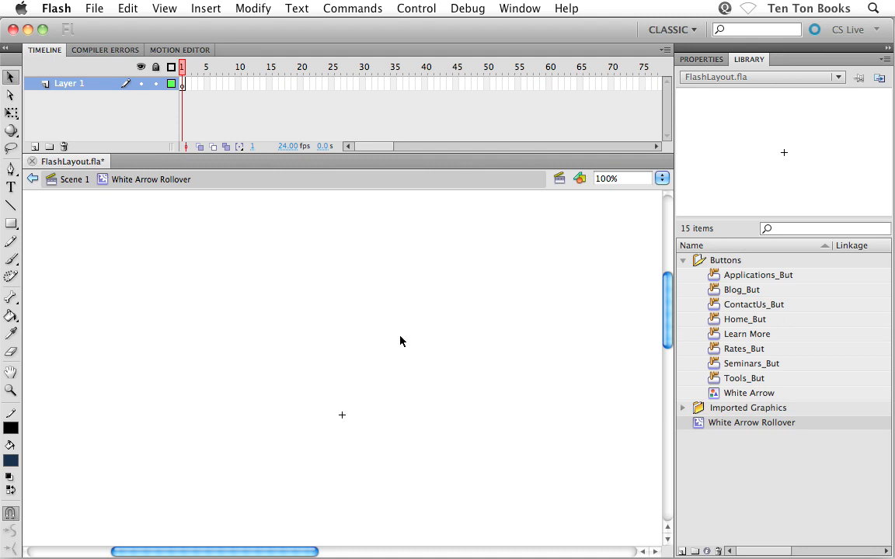
left_click(718, 395)
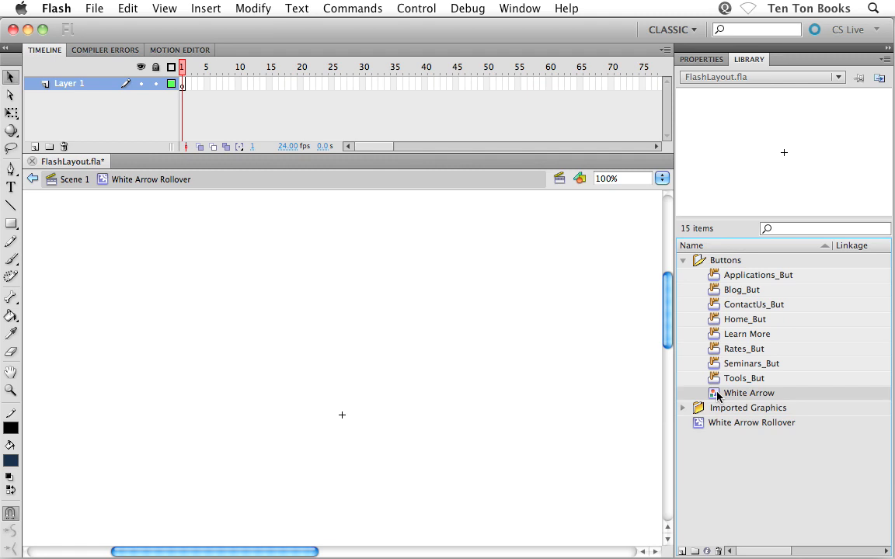
left_click_drag(716, 396, 362, 421)
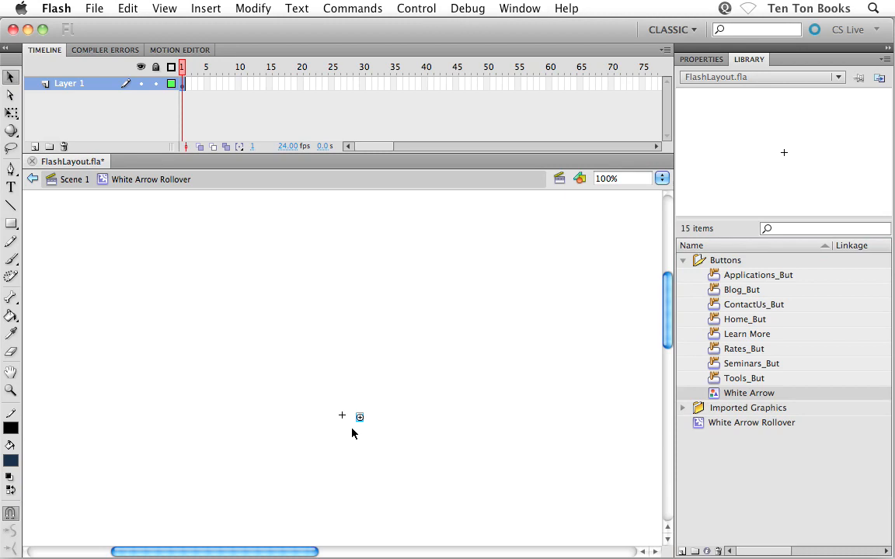
left_click(358, 433)
Change the document's stage colour to light grey.
left_click(700, 60)
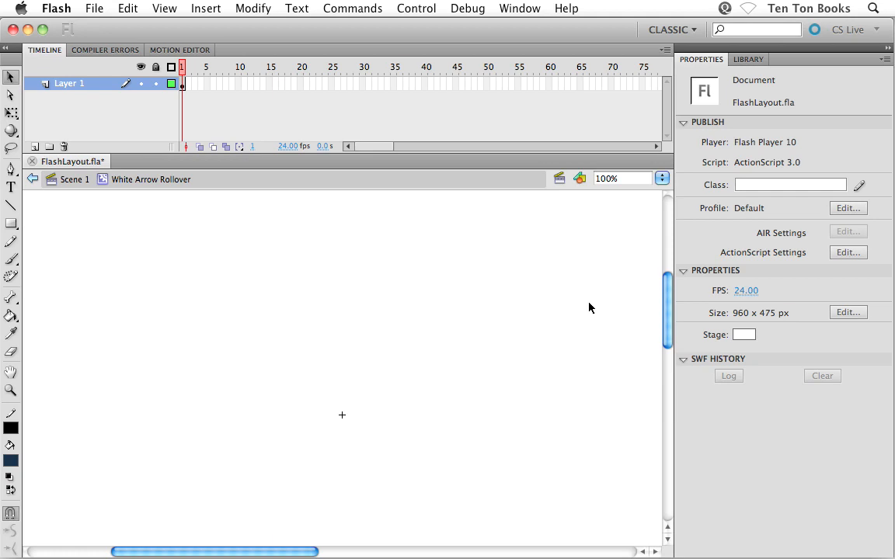
left_click(747, 337)
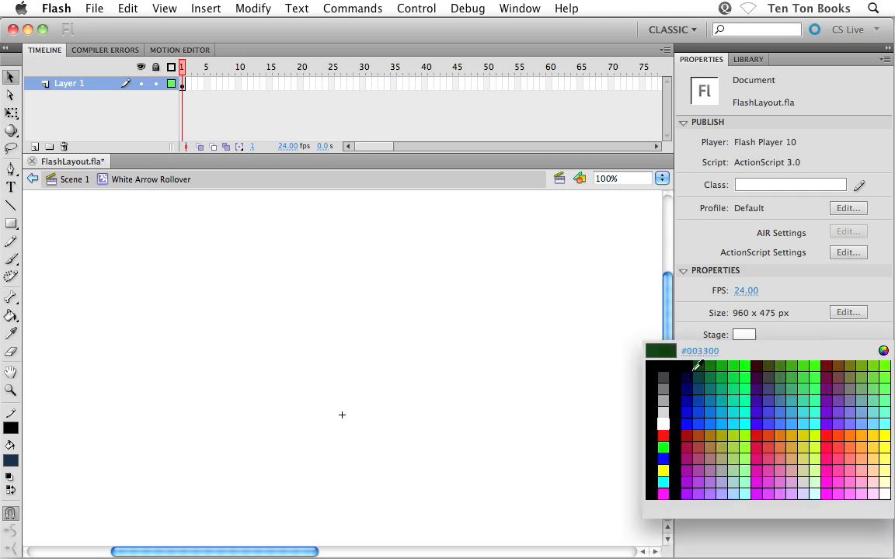
left_click(665, 400)
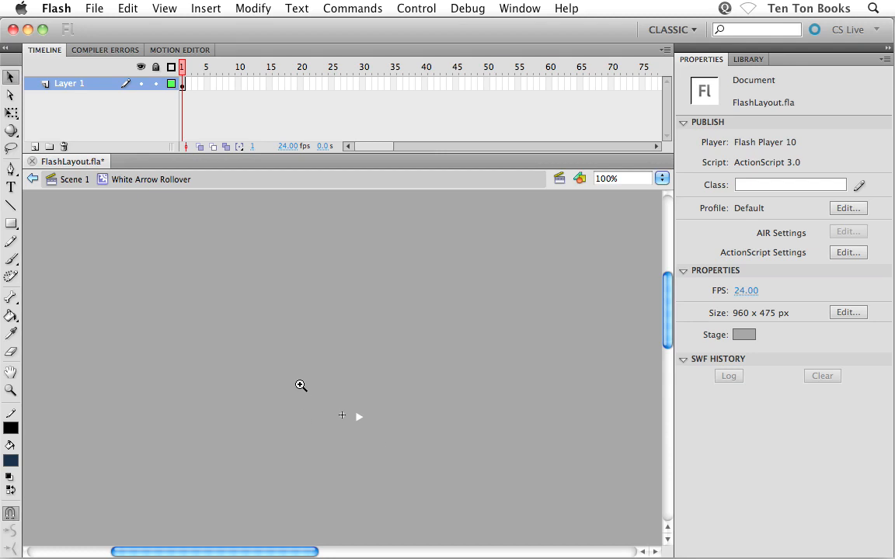
Centre the white arrow horizontally and vertically on the registration point, aligning it to the stage.
left_click_drag(299, 385, 409, 460)
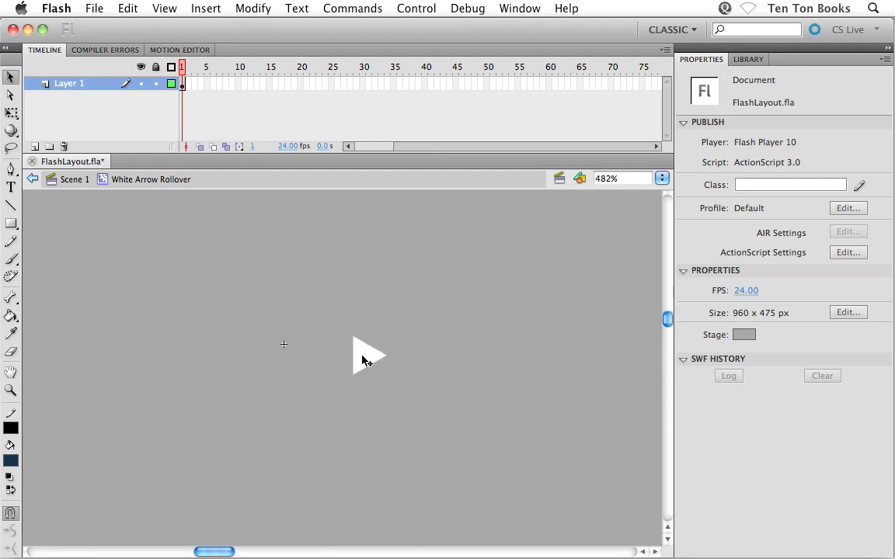
left_click_drag(362, 360, 342, 344)
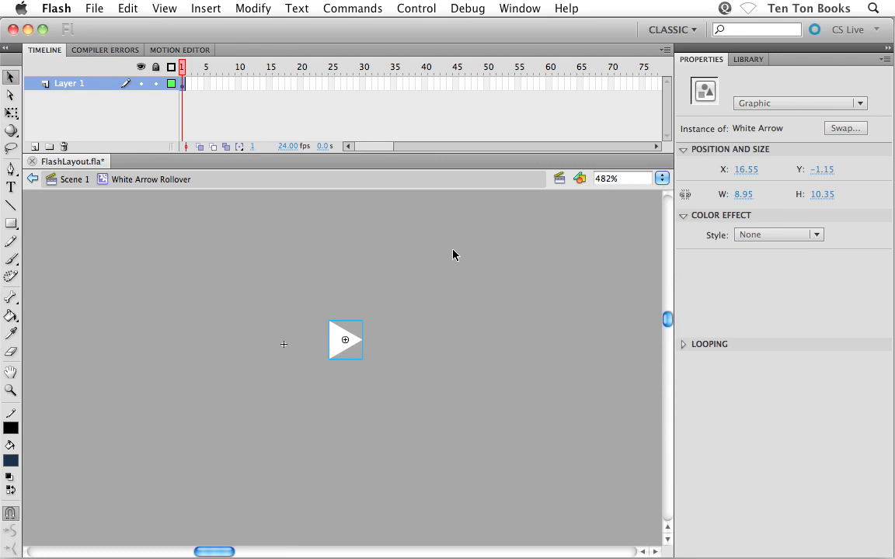
left_click(519, 9)
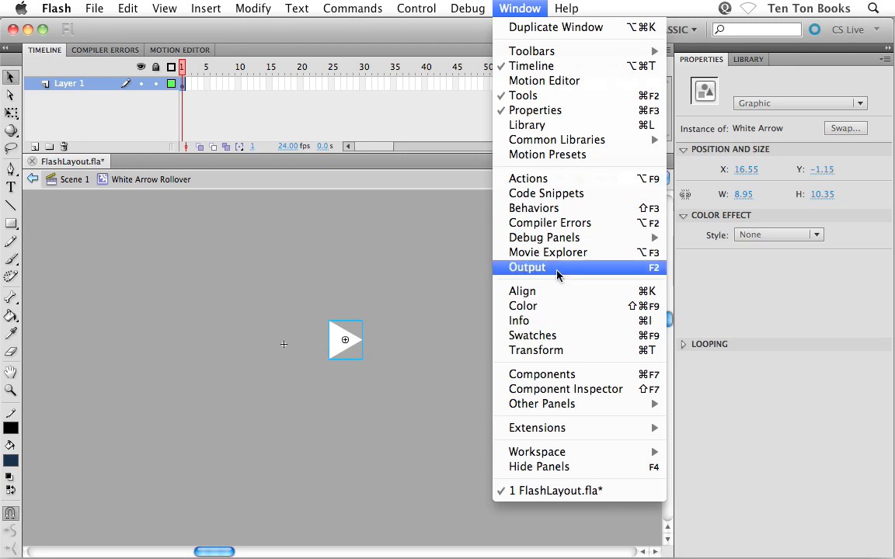
left_click(612, 293)
left_click_drag(340, 138, 566, 126)
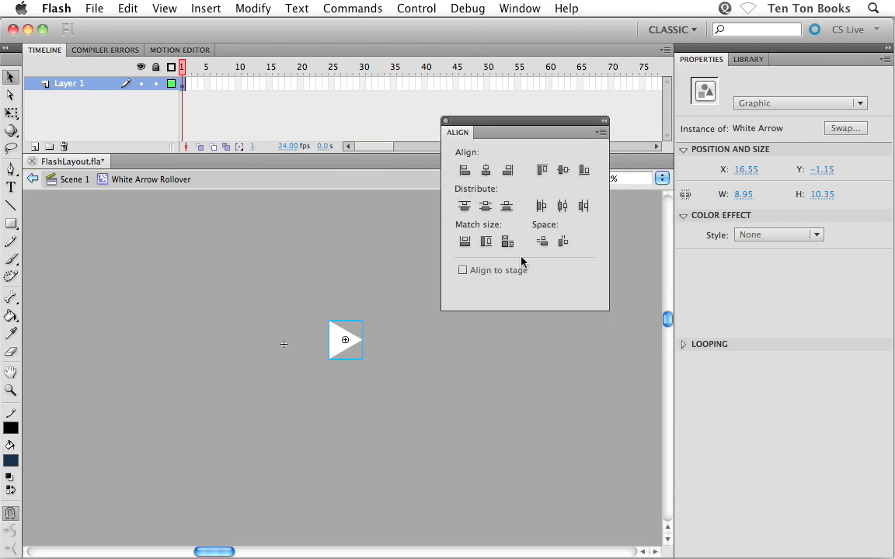
left_click(463, 271)
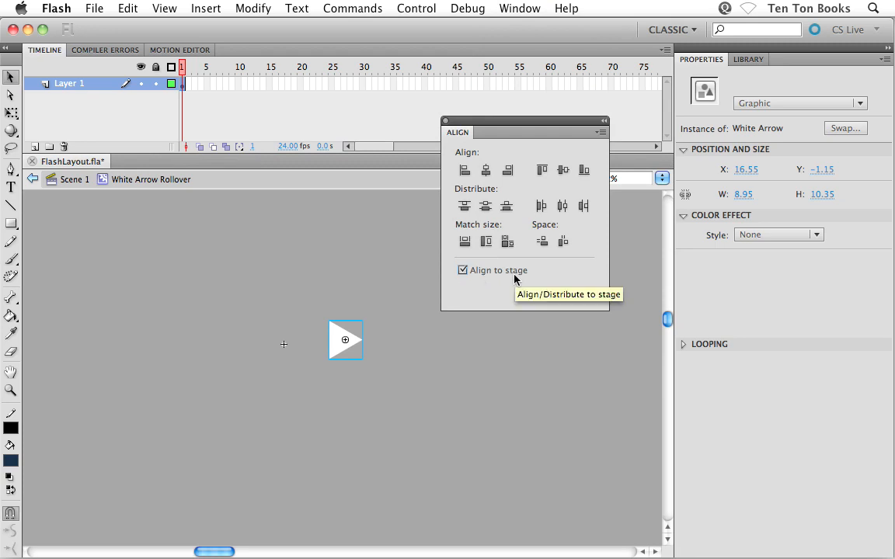
left_click(486, 171)
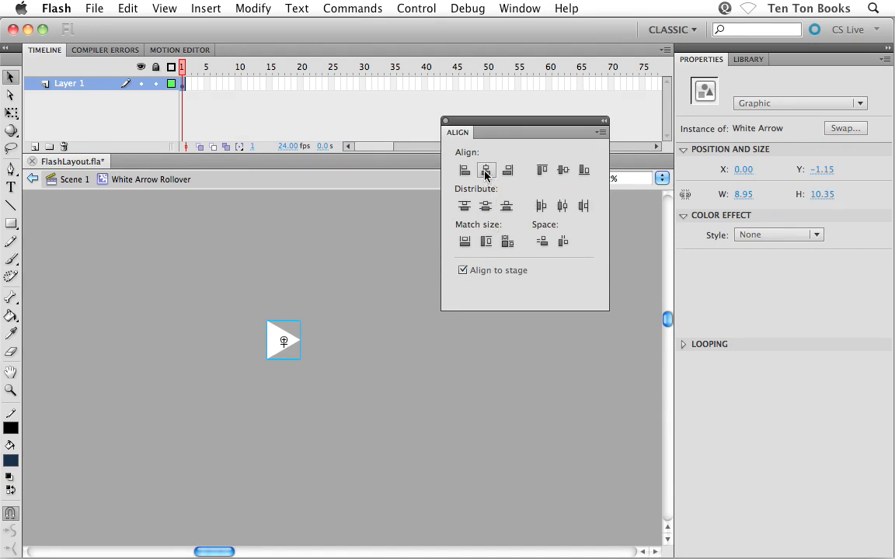
left_click(564, 171)
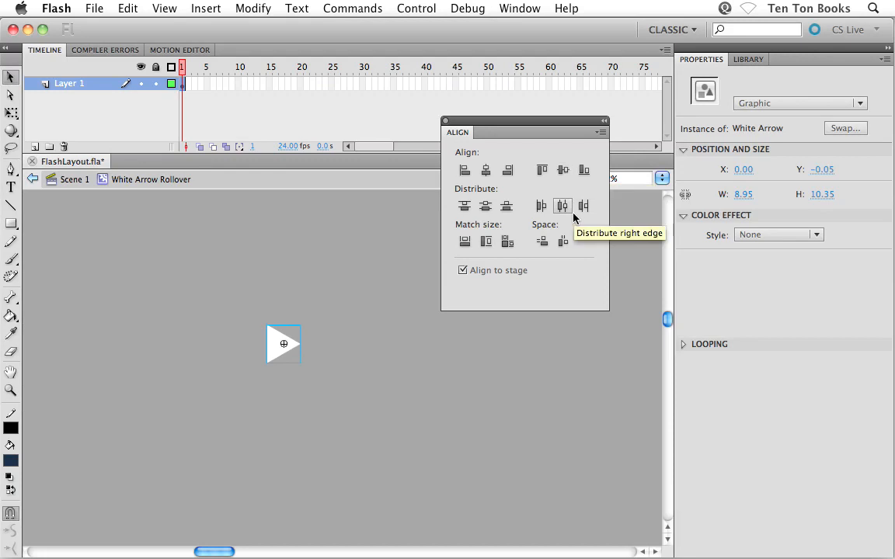
left_click(445, 122)
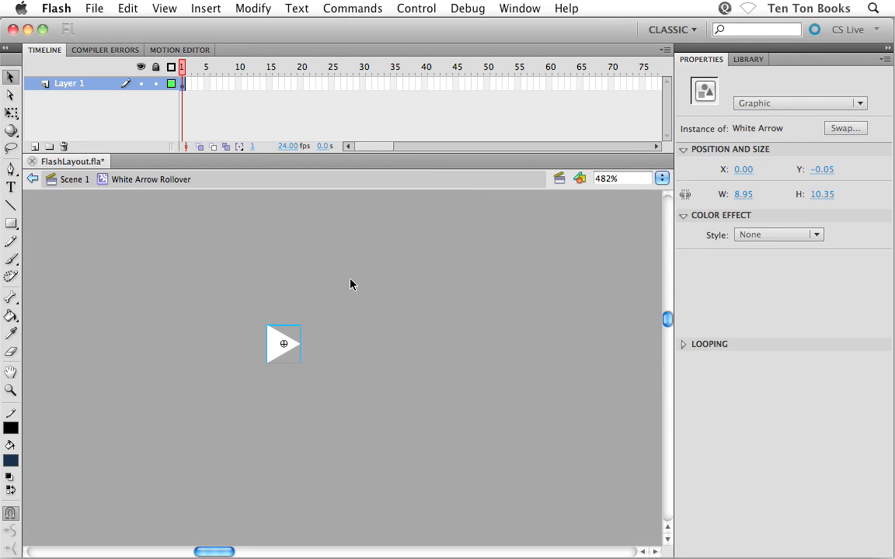
Insert a keyframe at frame 10 of Layer 1 and rotate the arrow there by 90 degrees.
left_click(239, 84)
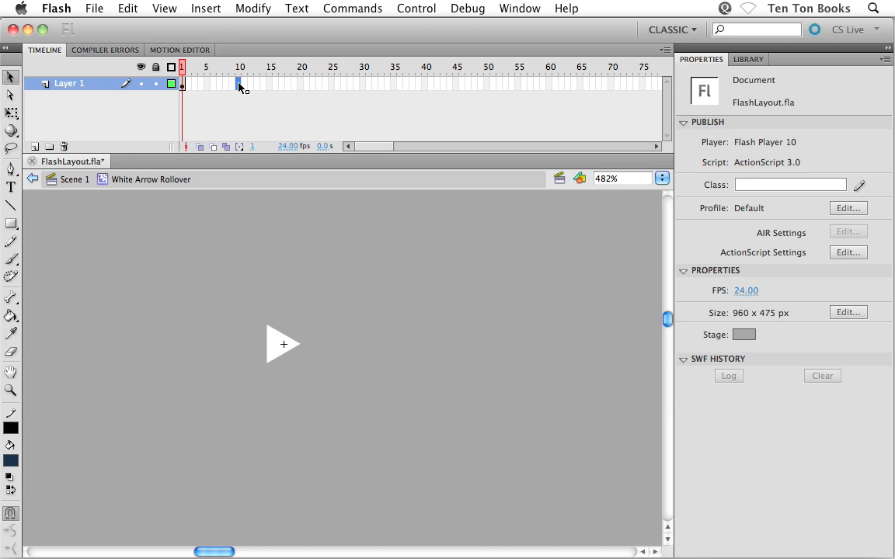
key("F5")
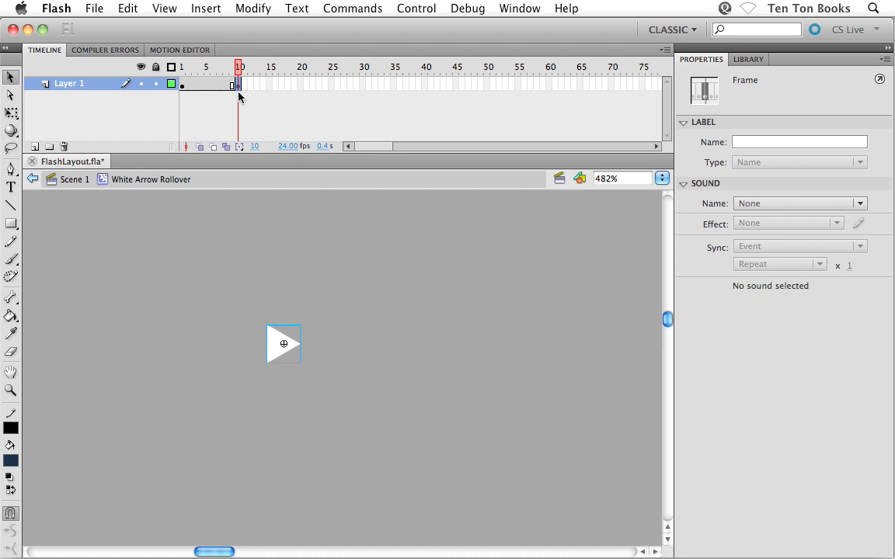
left_click(276, 342)
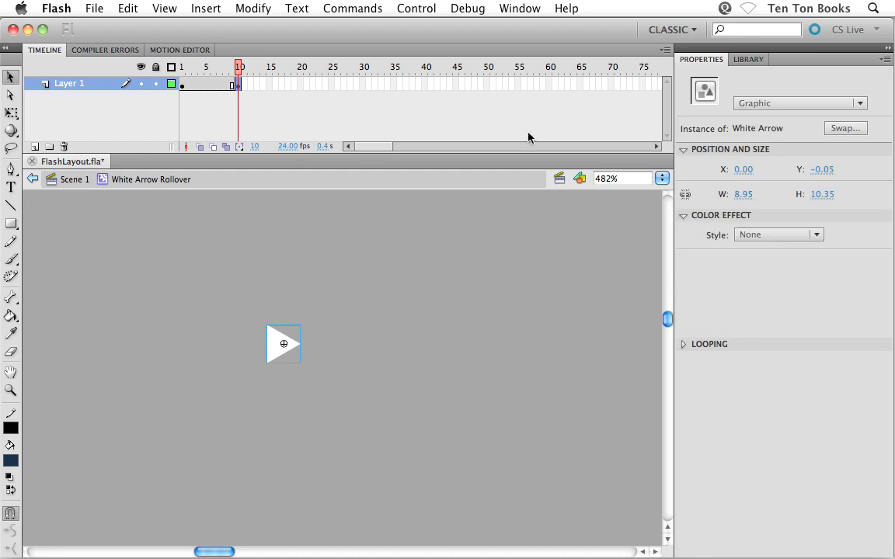
left_click(519, 9)
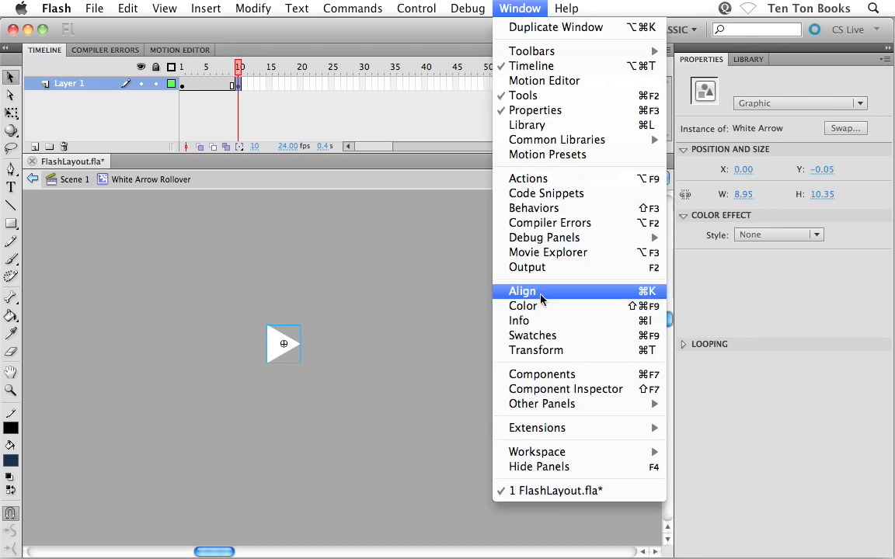
left_click(625, 351)
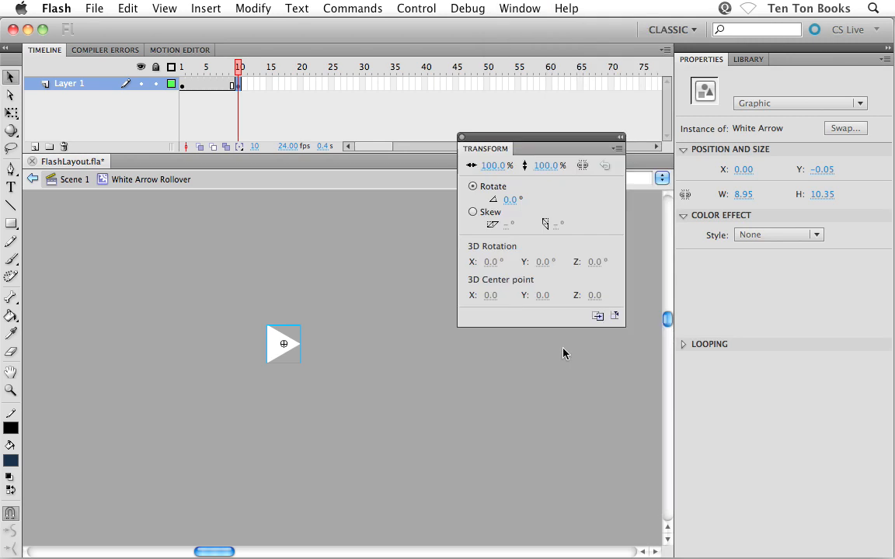
left_click(510, 199)
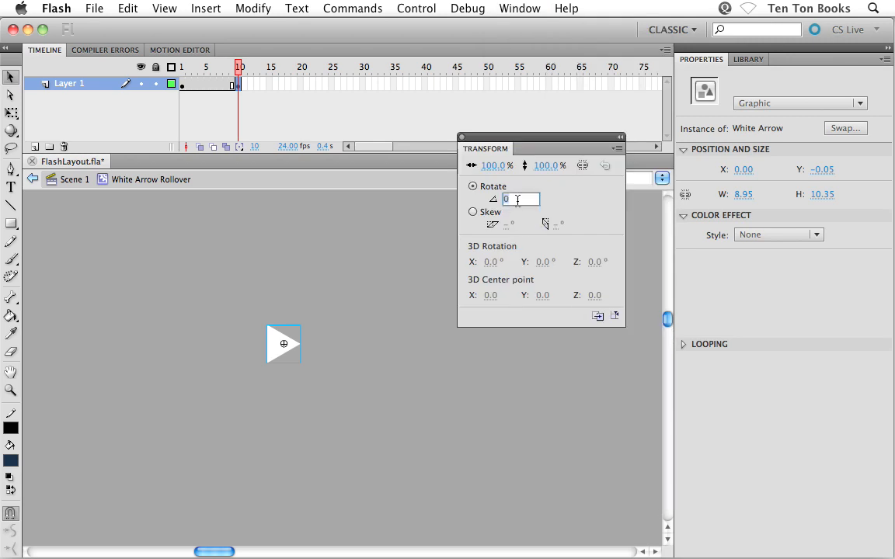
type("90")
key("Return")
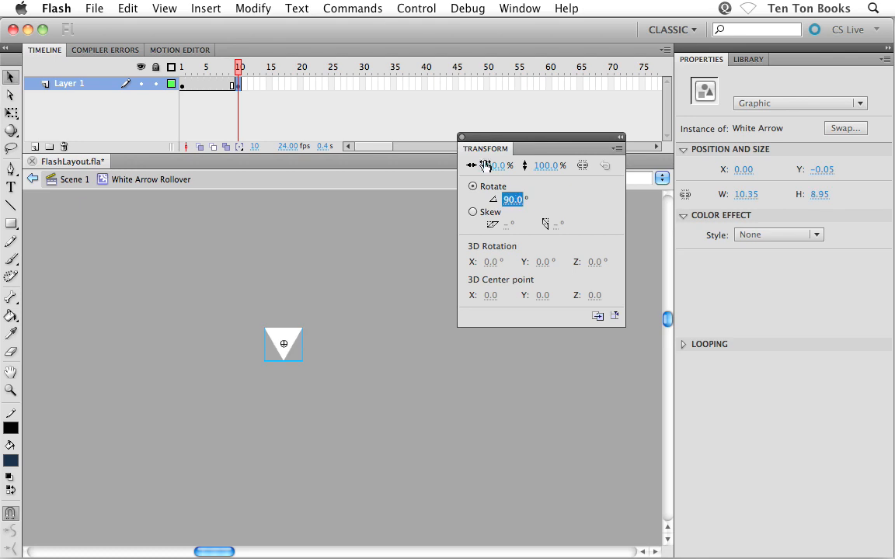
left_click(462, 138)
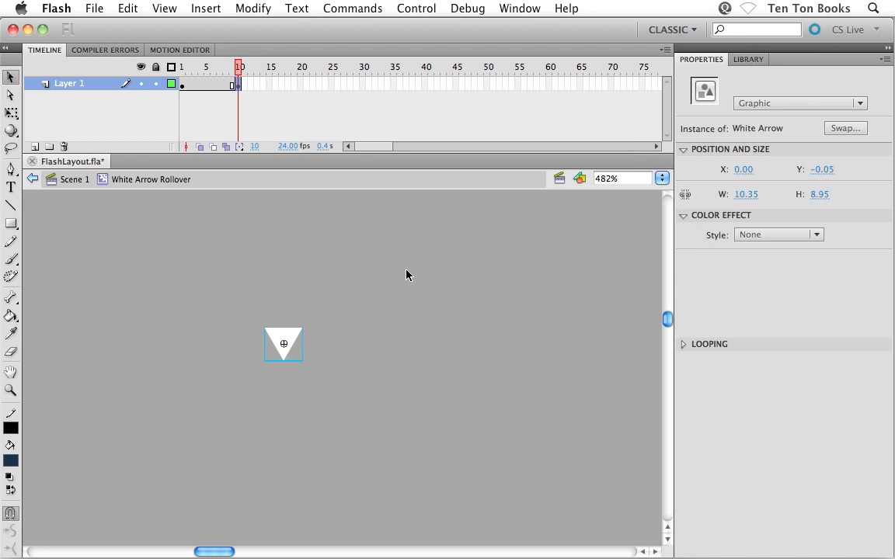
left_click(339, 347)
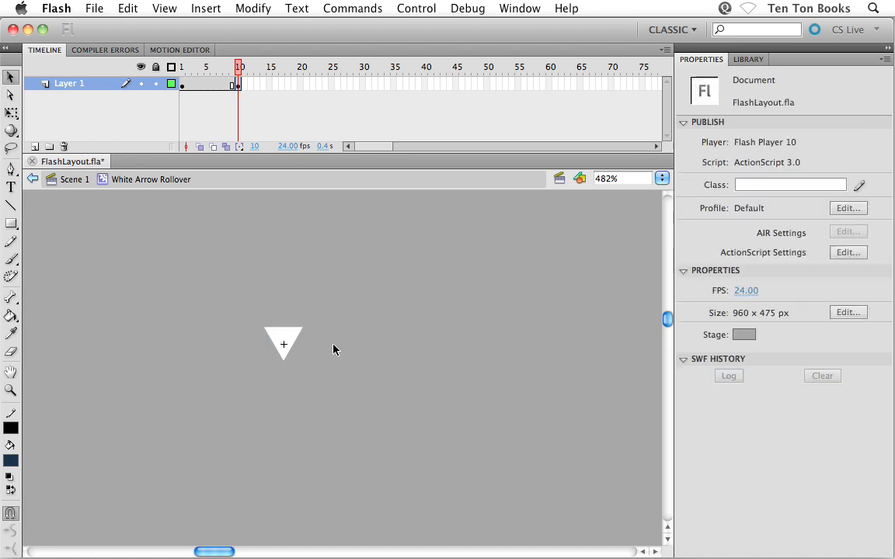
Apply a 100% Tint colour effect to the frame 10 arrow with red 98, green 163 and blue 214.
left_click(280, 343)
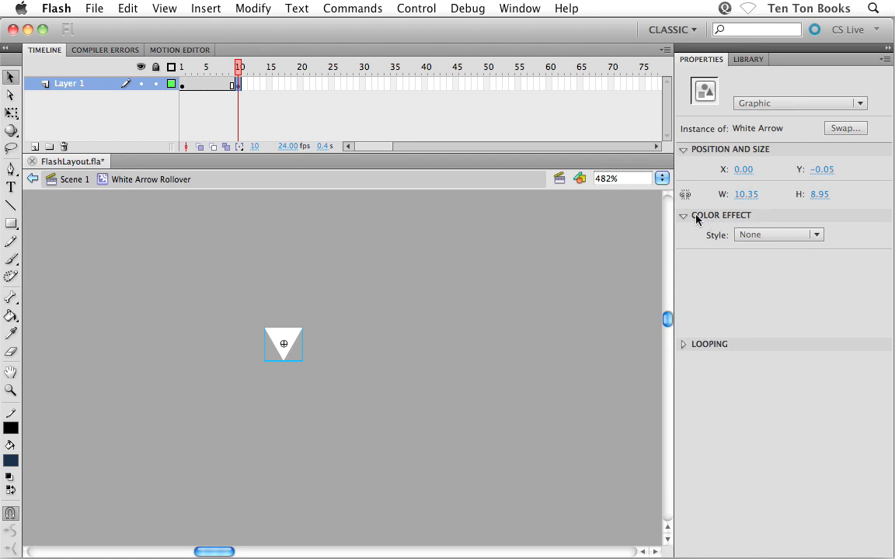
left_click(685, 217)
left_click(685, 217)
left_click(805, 241)
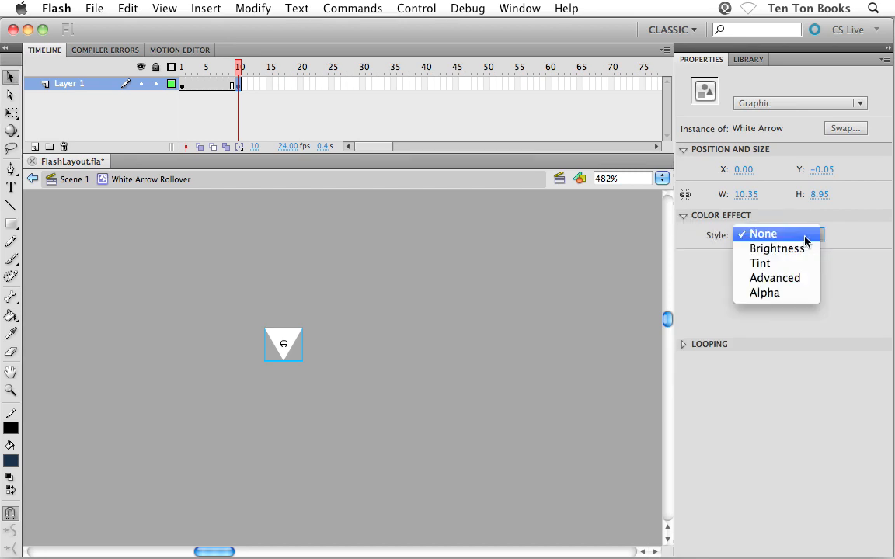
left_click(793, 264)
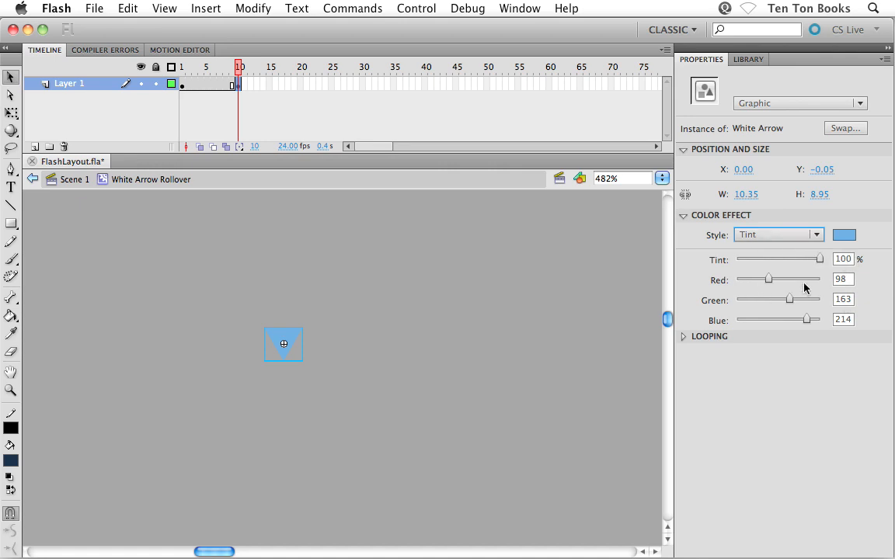
left_click(843, 279)
double_click(845, 281)
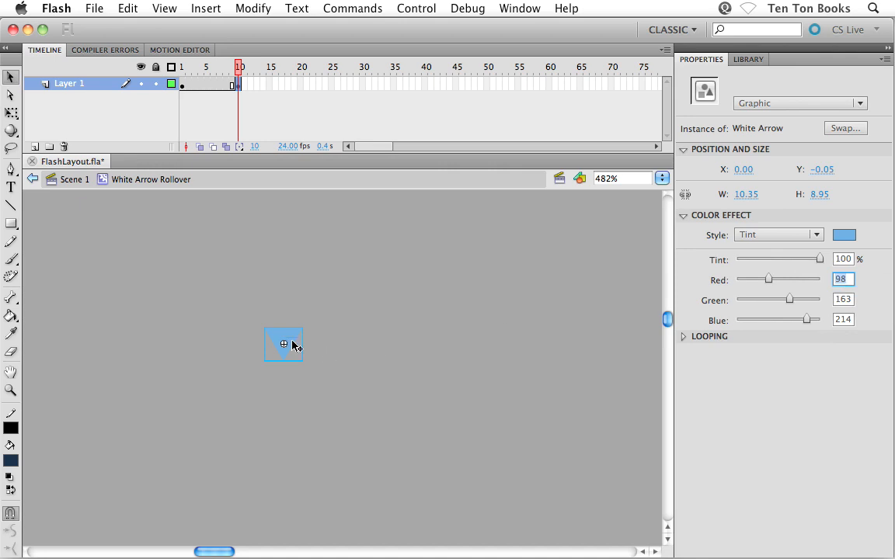
left_click(358, 324)
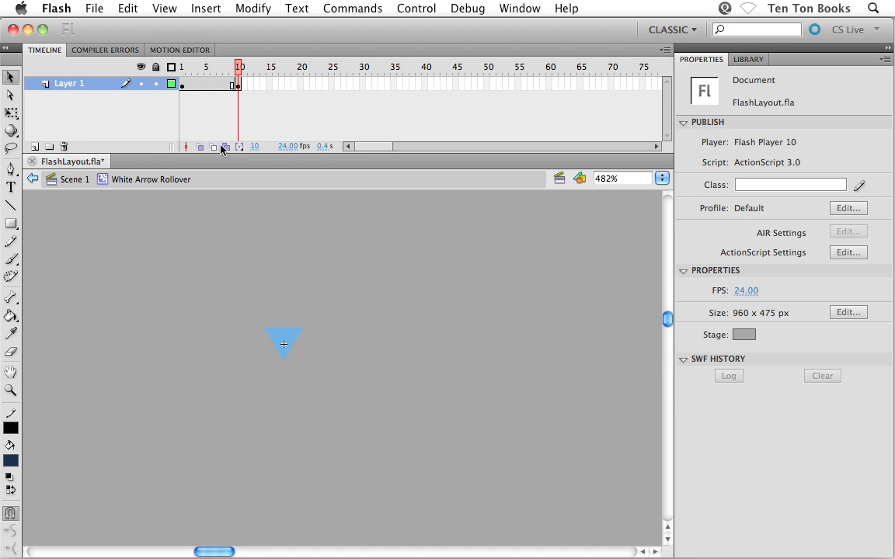
Create a classic tween between frames 1 and 10 of Layer 1 and return the playhead to frame 1.
right_click(207, 85)
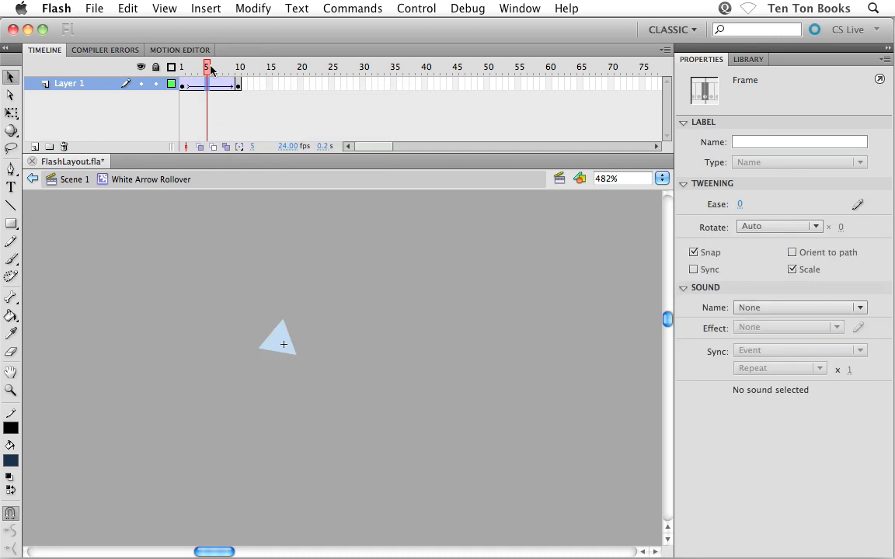
left_click_drag(208, 67, 182, 72)
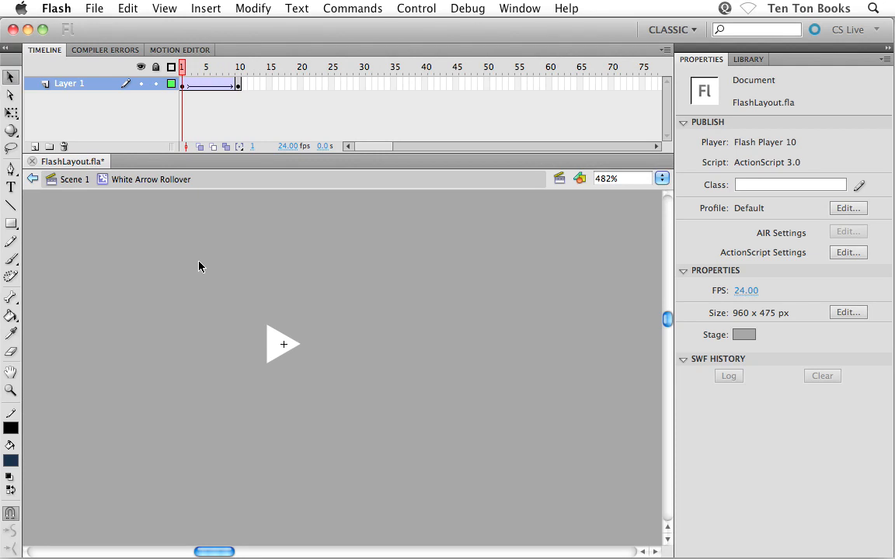
Return to Scene 1 and save the document.
left_click(70, 181)
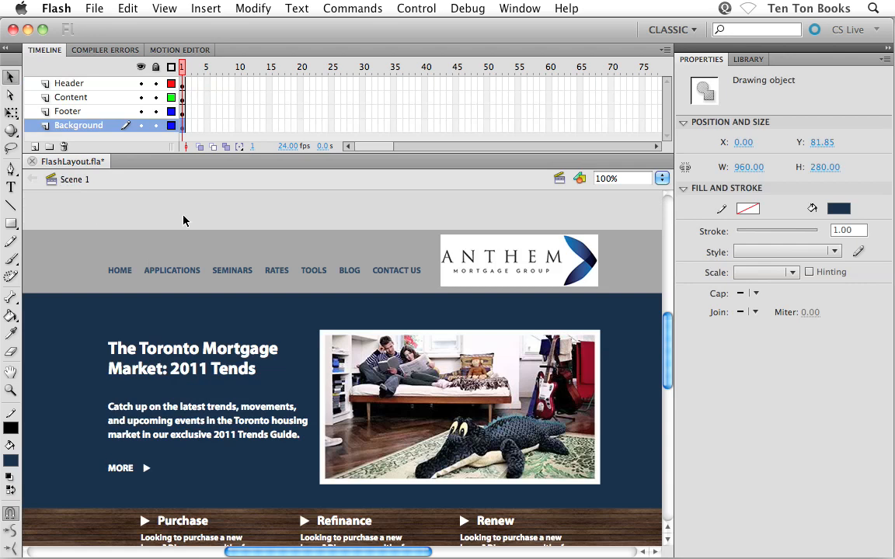
key("super+s")
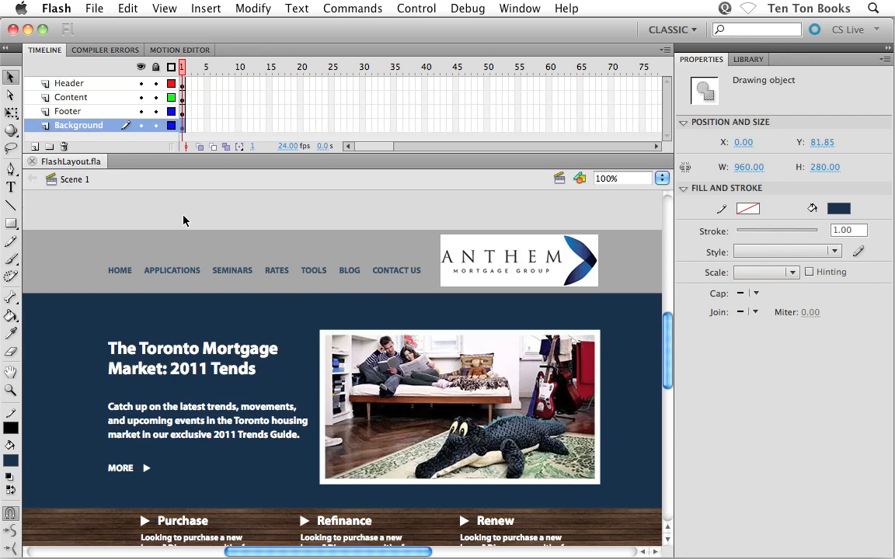